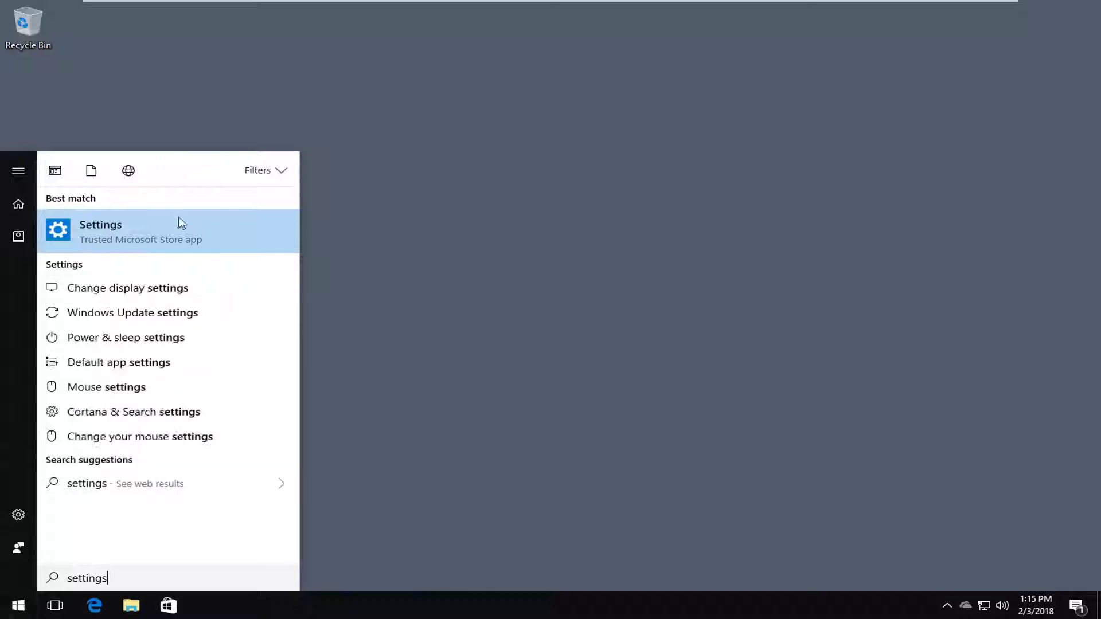
Launch Settings from the search results and go to Update & Security.
left_click(113, 233)
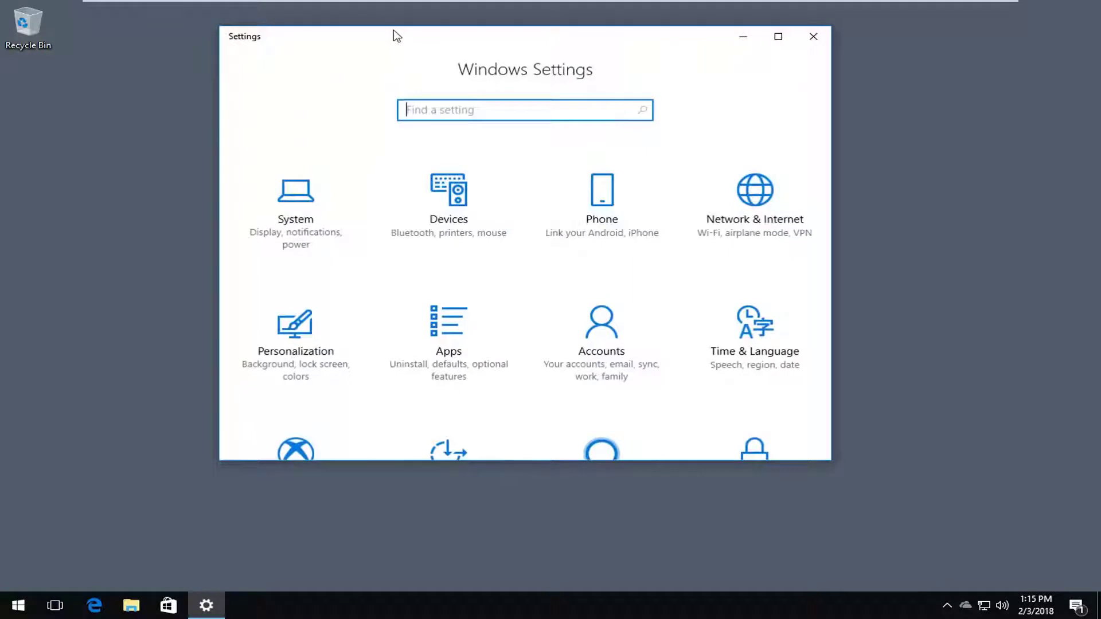
left_click_drag(395, 36, 445, 64)
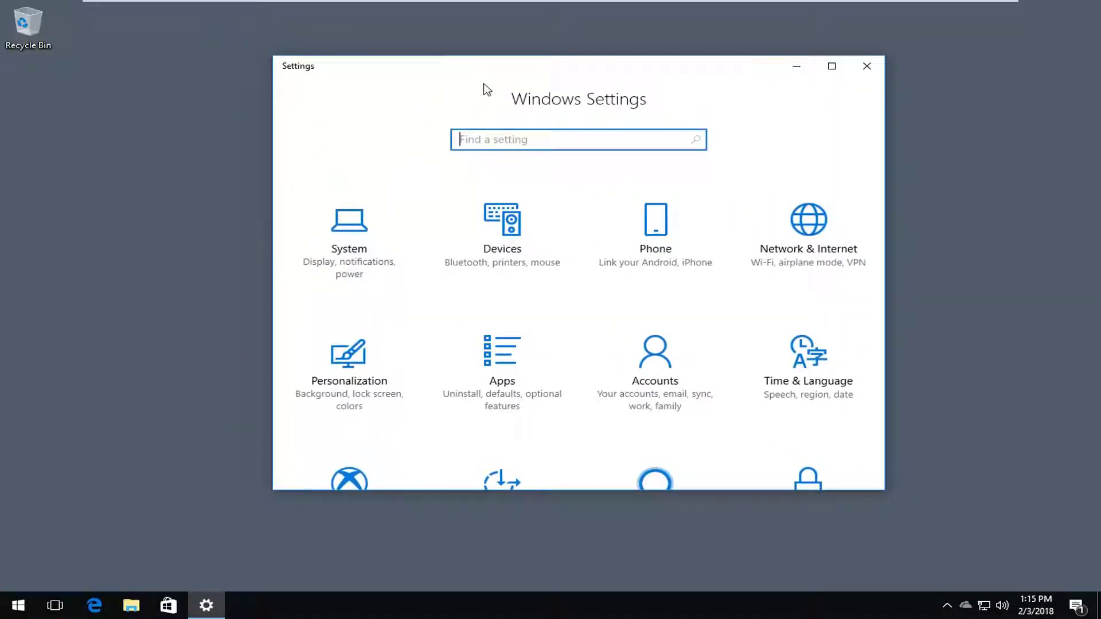
scroll(640, 262, "down", 2)
scroll(640, 262, "down", 3)
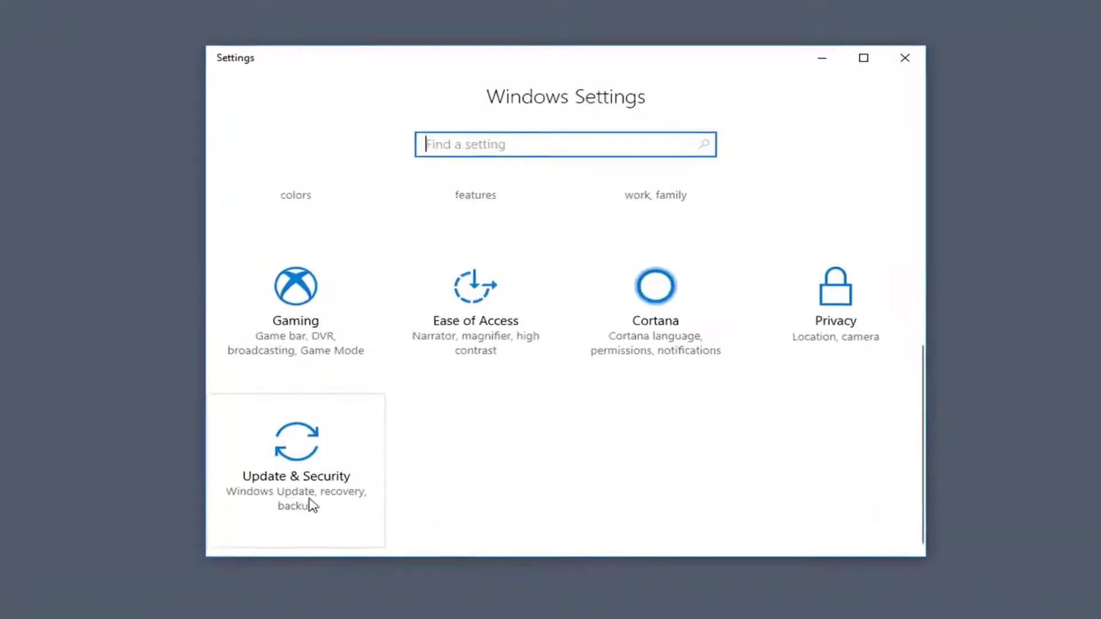
left_click(272, 467)
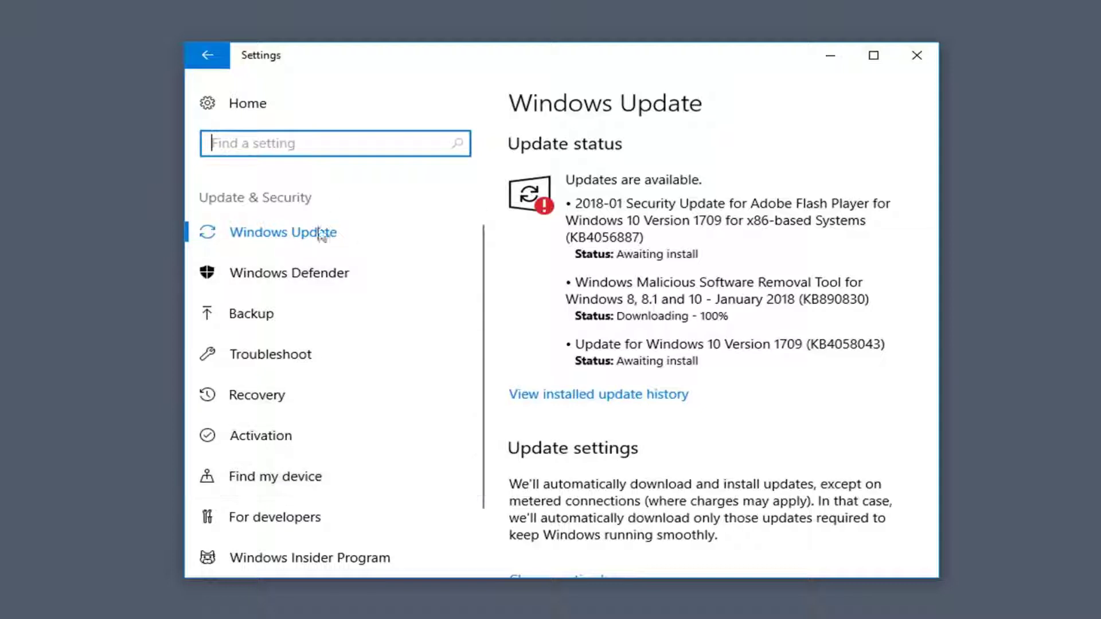
Switch to the Recovery page in the Update & Security navigation.
scroll(312, 333, "down", 2)
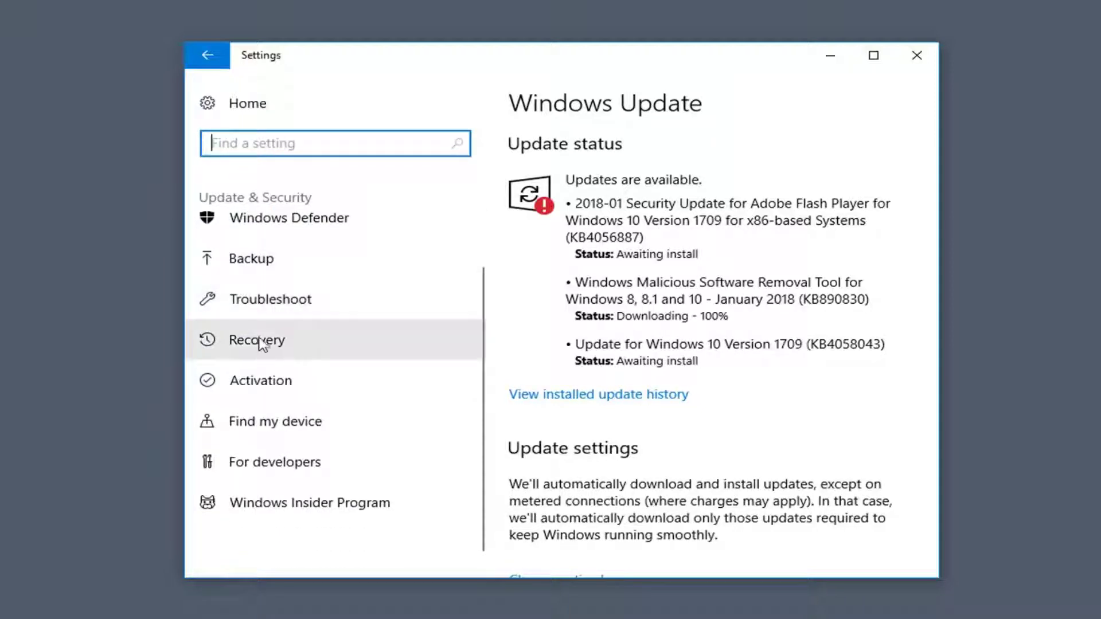
left_click(231, 349)
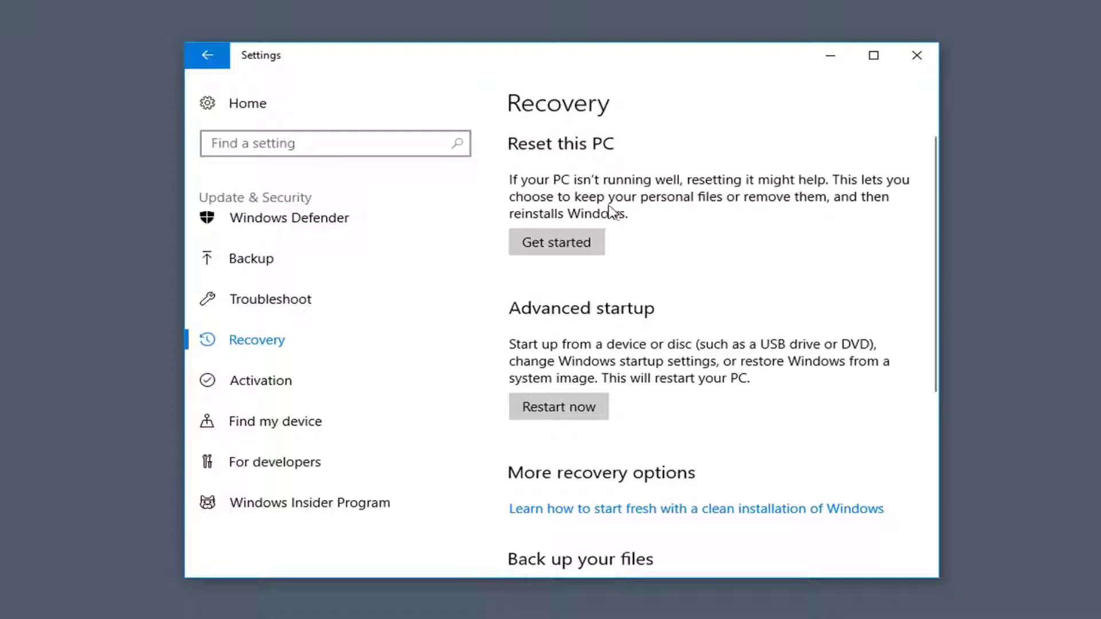
Start Reset this PC and choose Remove everything.
left_click(582, 251)
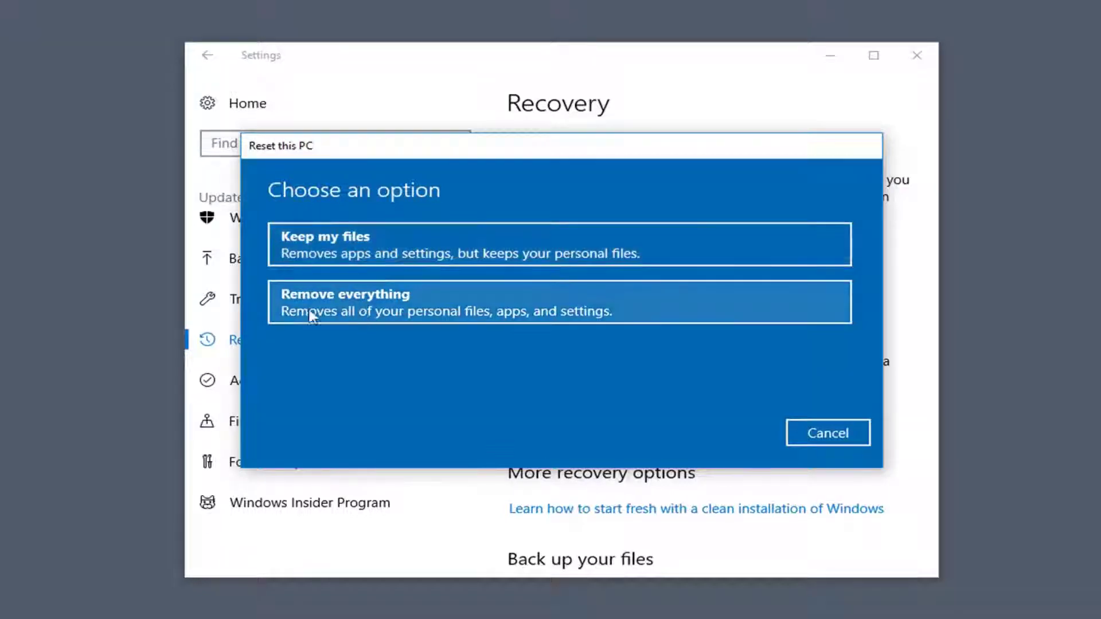
left_click(333, 309)
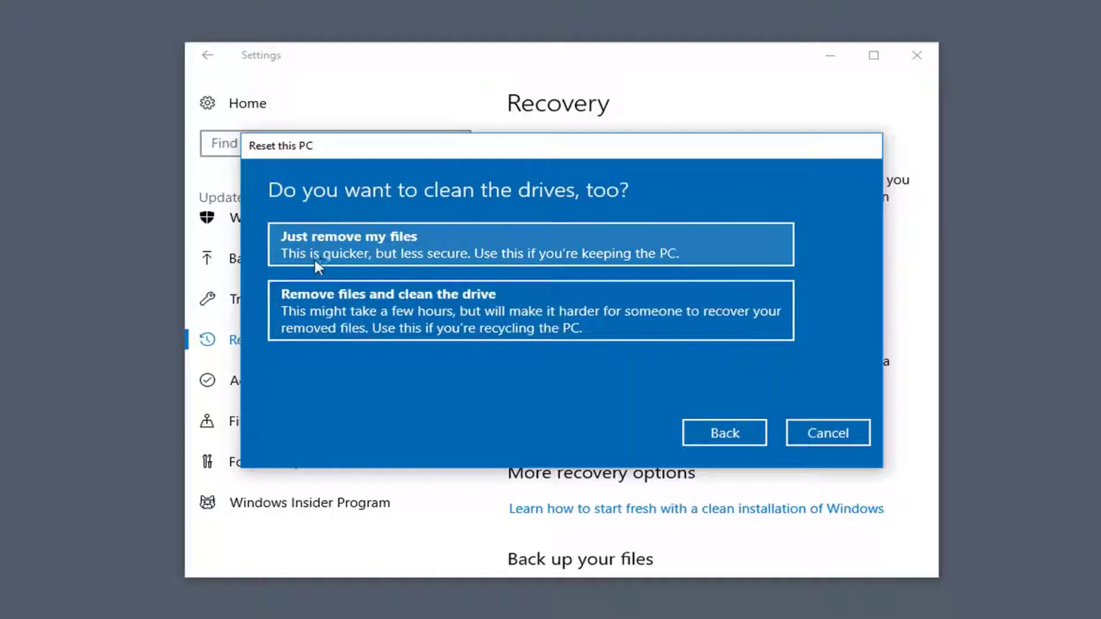
Choose Just remove my files without cleaning the drive.
left_click(342, 246)
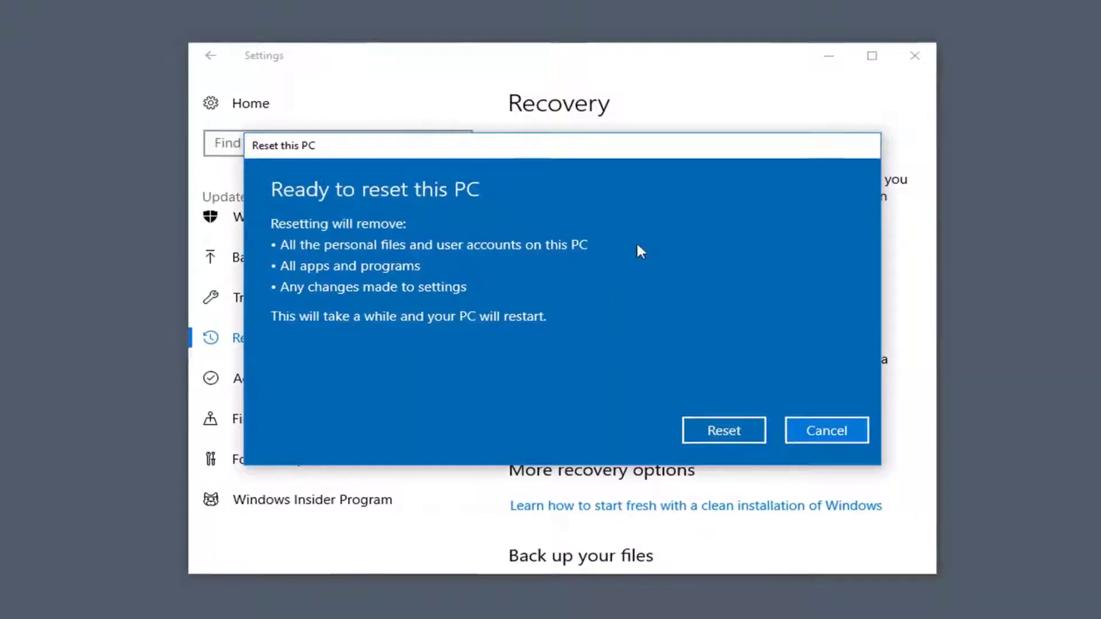
Confirm the reset so Windows begins reinstalling.
left_click(724, 427)
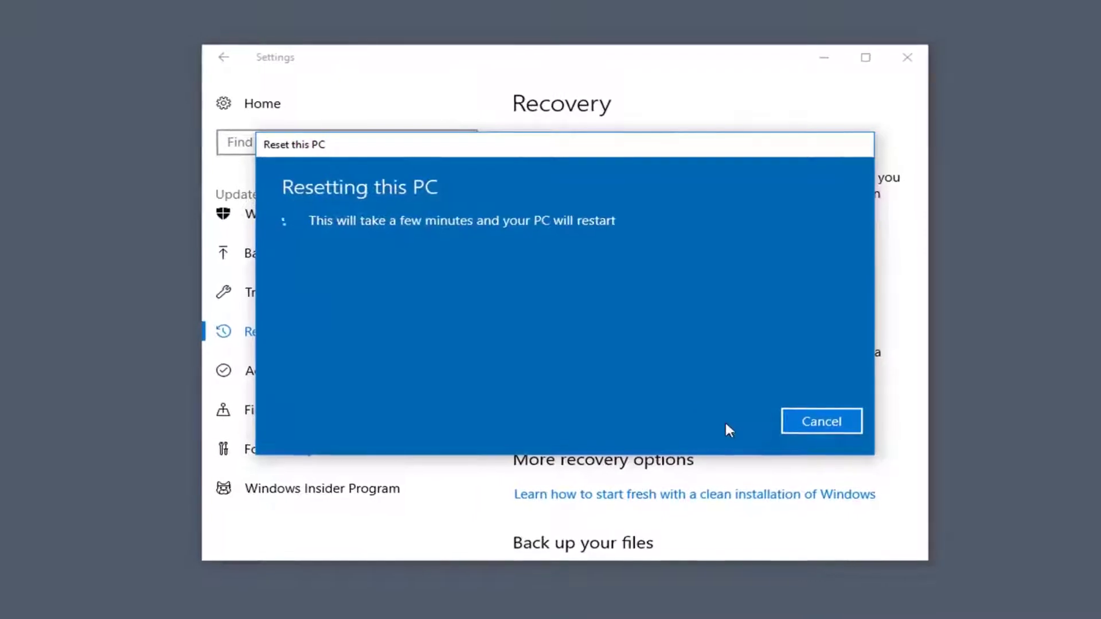
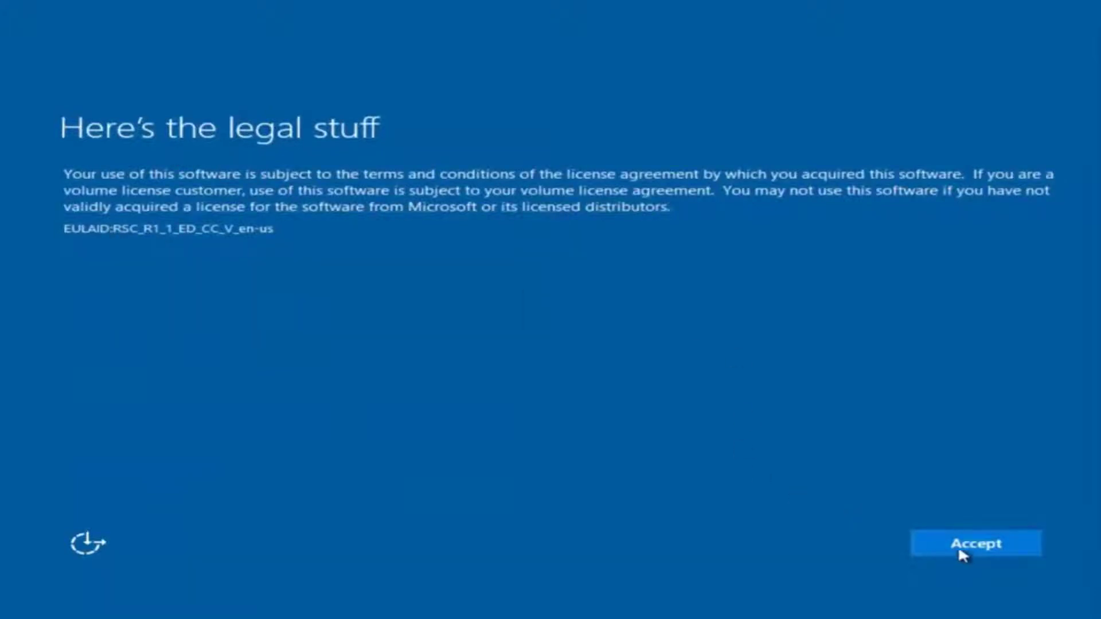
Accept the license and switch off speech, typing and inking personalization in the custom privacy settings.
left_click(991, 547)
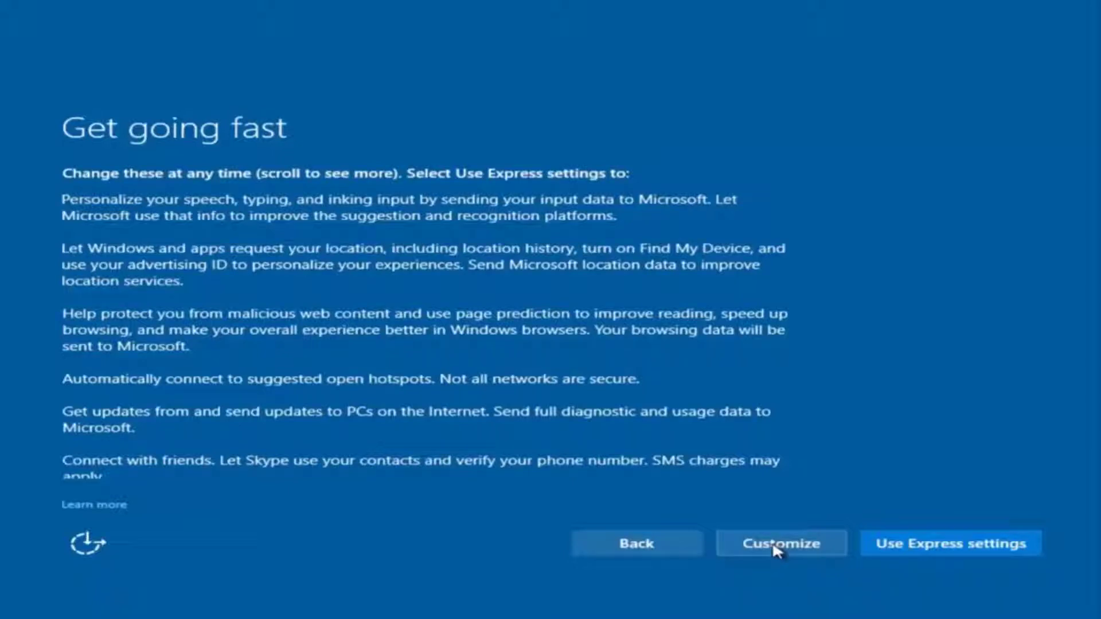
left_click(790, 547)
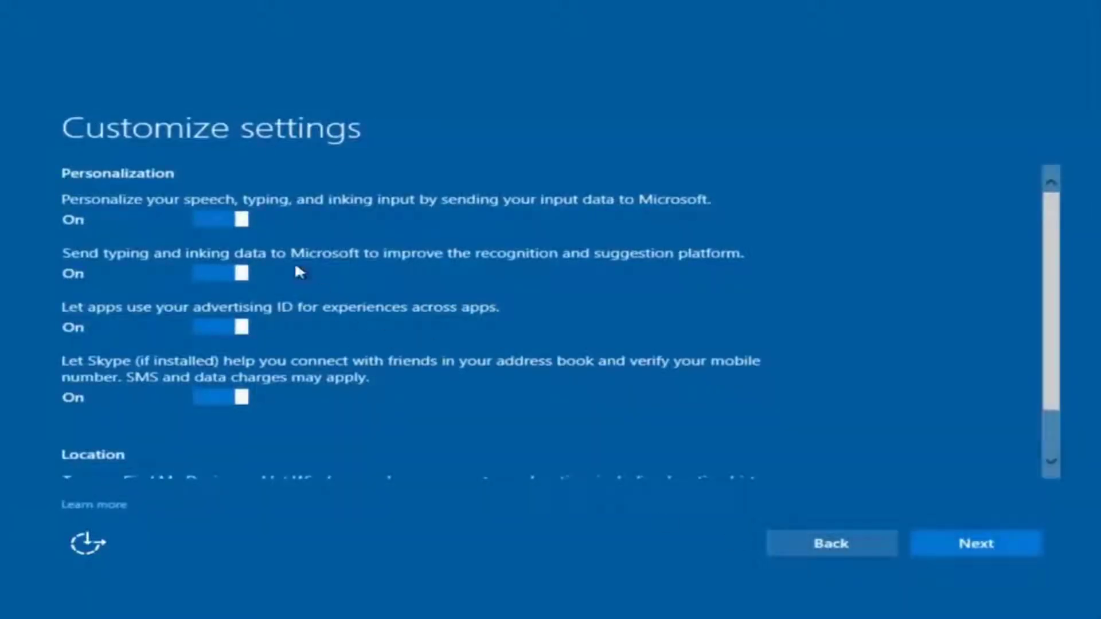
scroll(318, 278, "down", 2)
scroll(315, 281, "up", 2)
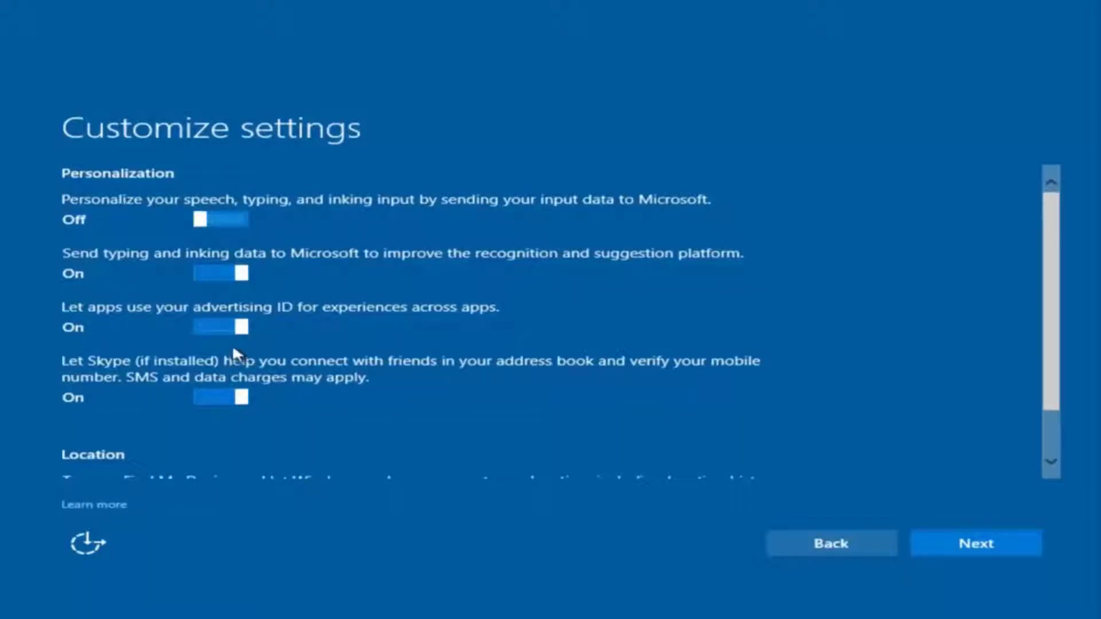
scroll(228, 347, "down", 2)
scroll(202, 398, "up", 2)
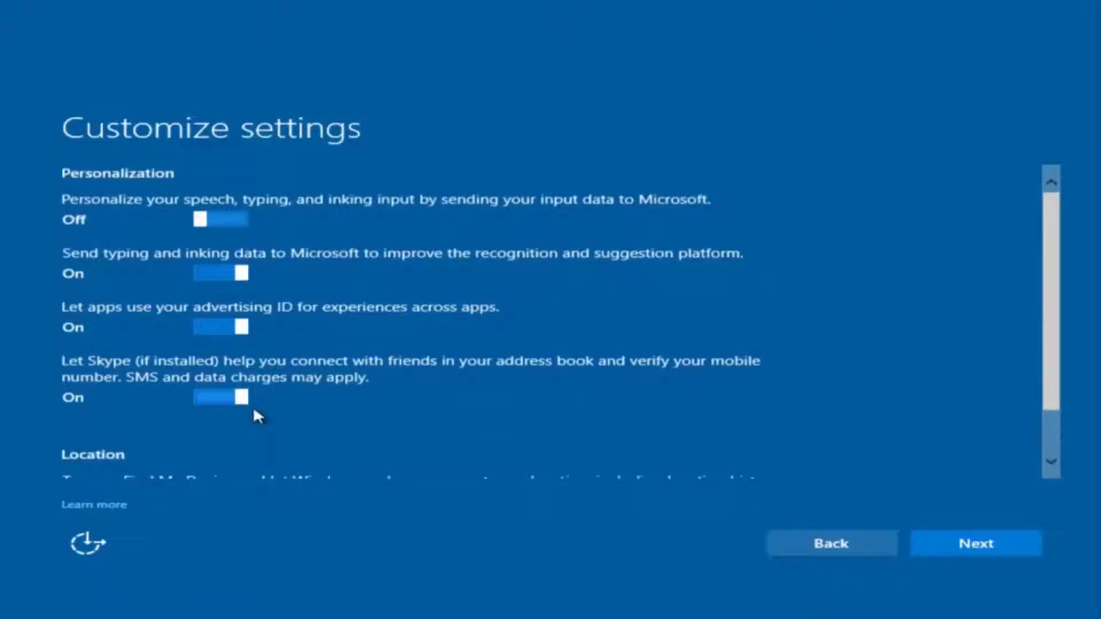
scroll(250, 268, "down", 2)
scroll(285, 432, "up", 2)
left_click(957, 549)
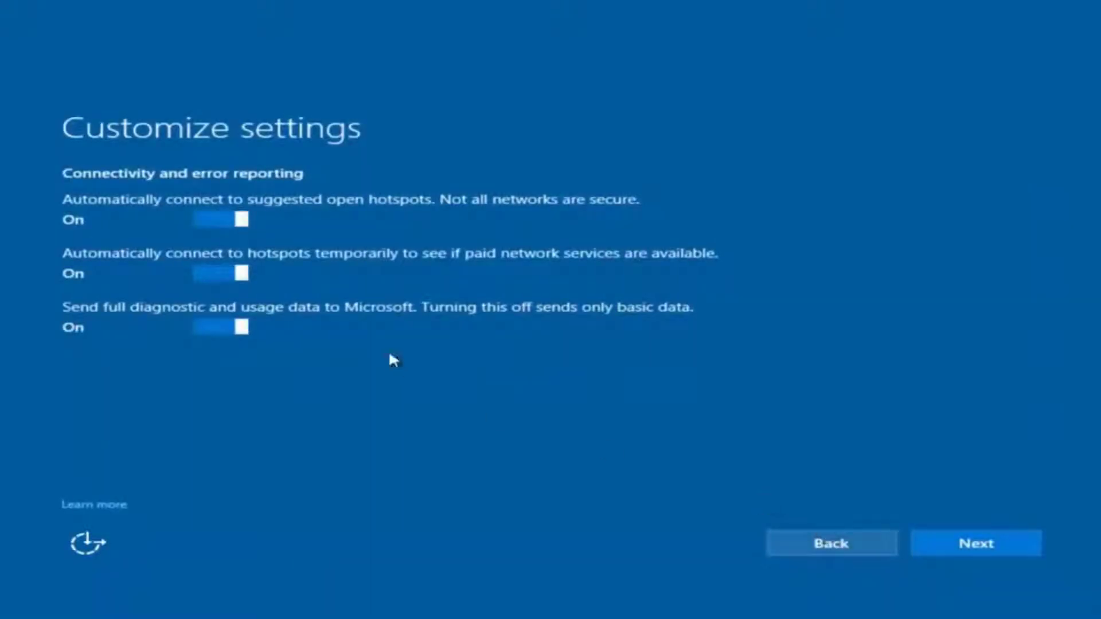
Keep the default connectivity, browser, protection and update settings.
left_click(975, 549)
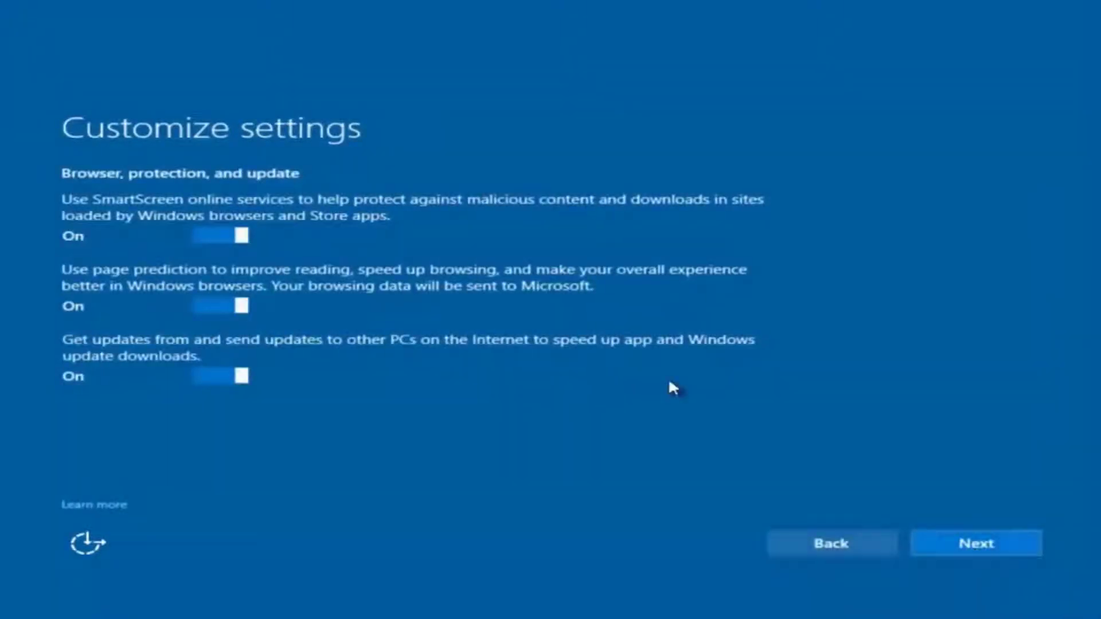
left_click(965, 549)
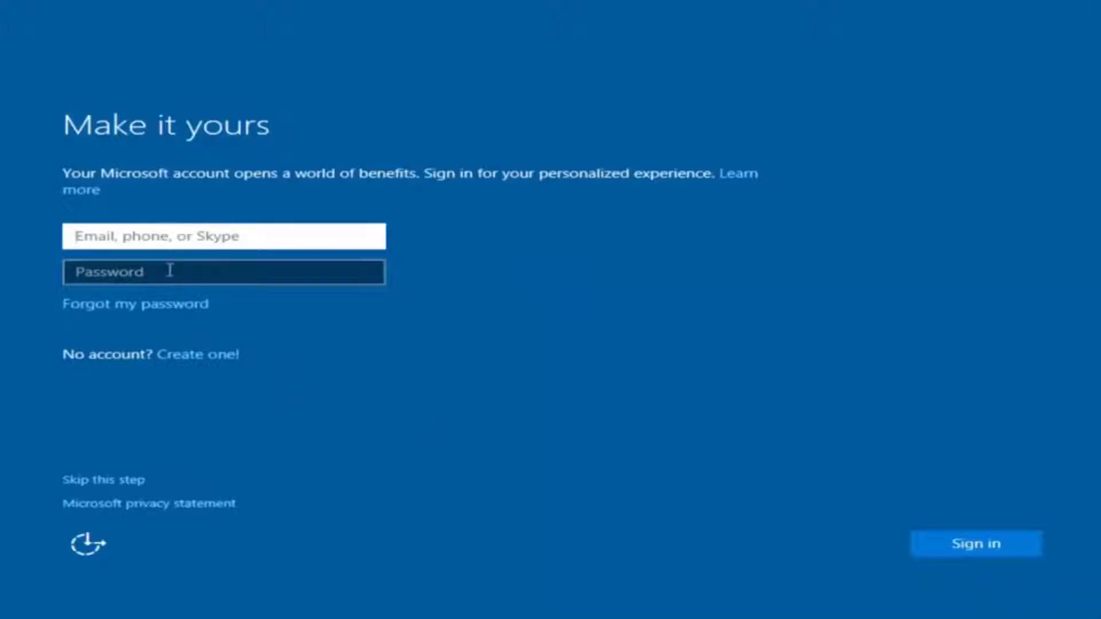
Skip the Microsoft account sign-in to set up a local account instead.
left_click(491, 245)
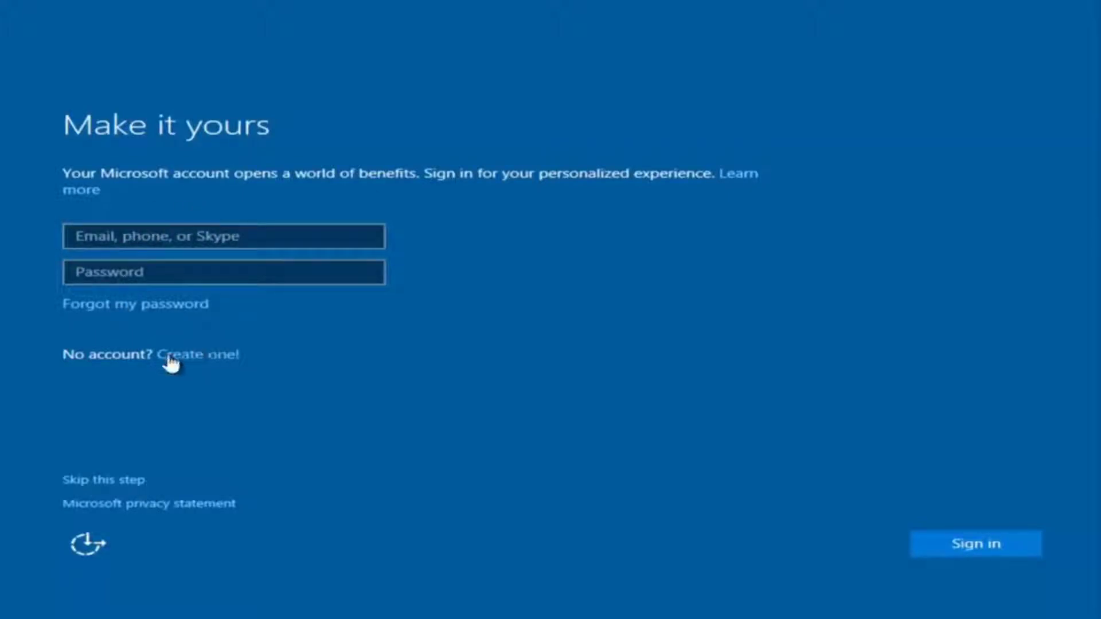
left_click(108, 482)
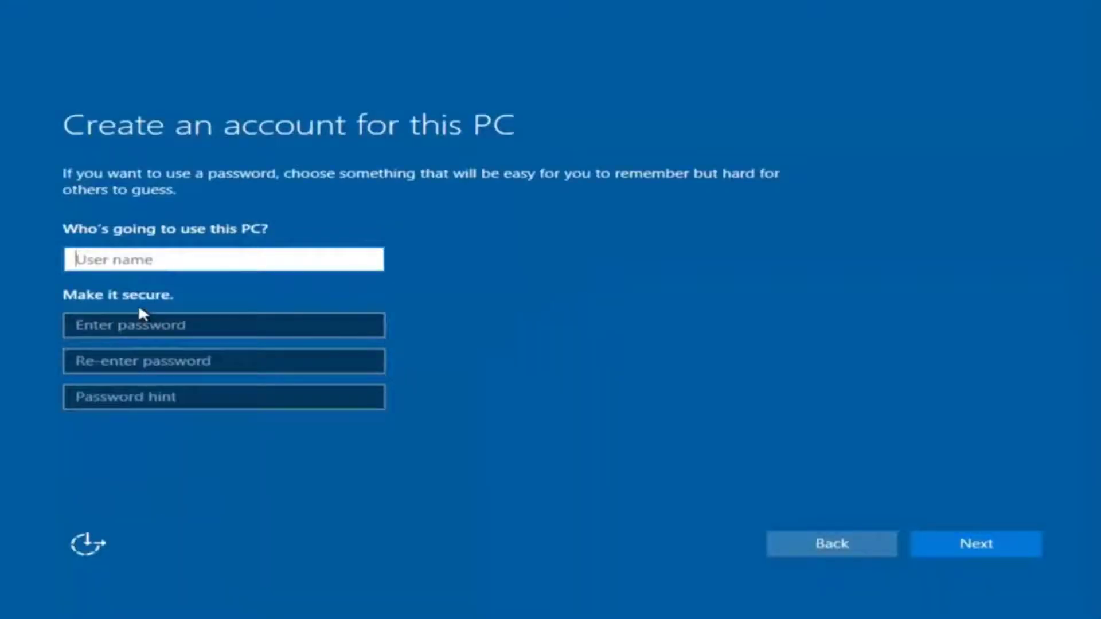
Enter the local account user name 'example'.
type("example")
key("BackSpace")
key("BackSpace")
key("BackSpace")
type("ple")
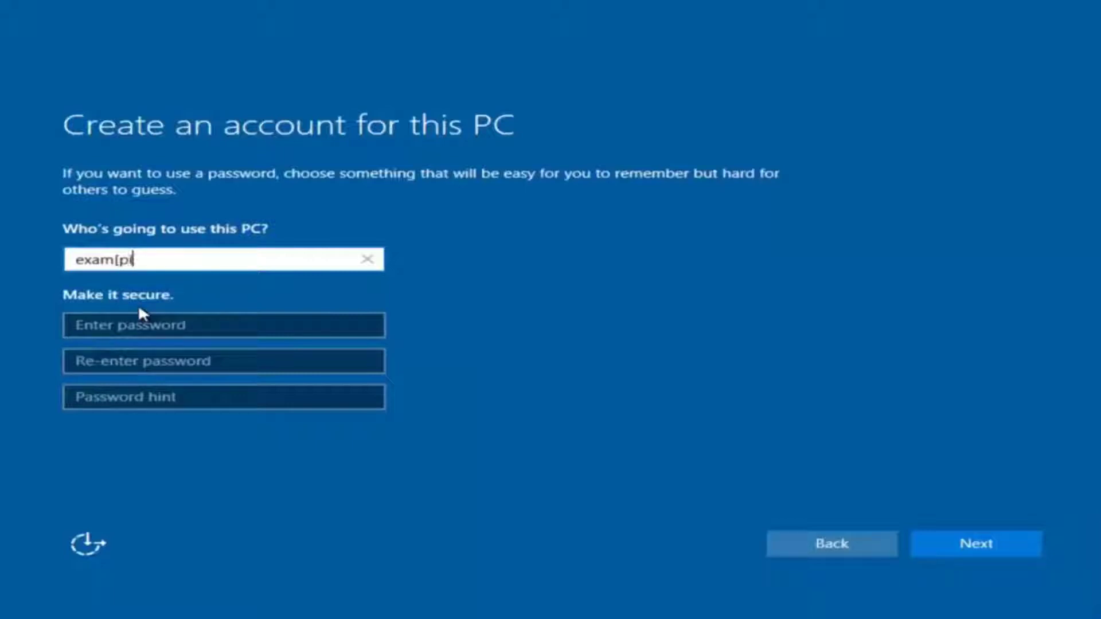
key("BackSpace")
key("BackSpace")
key("BackSpace")
type("ple")
Set and confirm the account password, add a password hint, and submit the account.
left_click(139, 324)
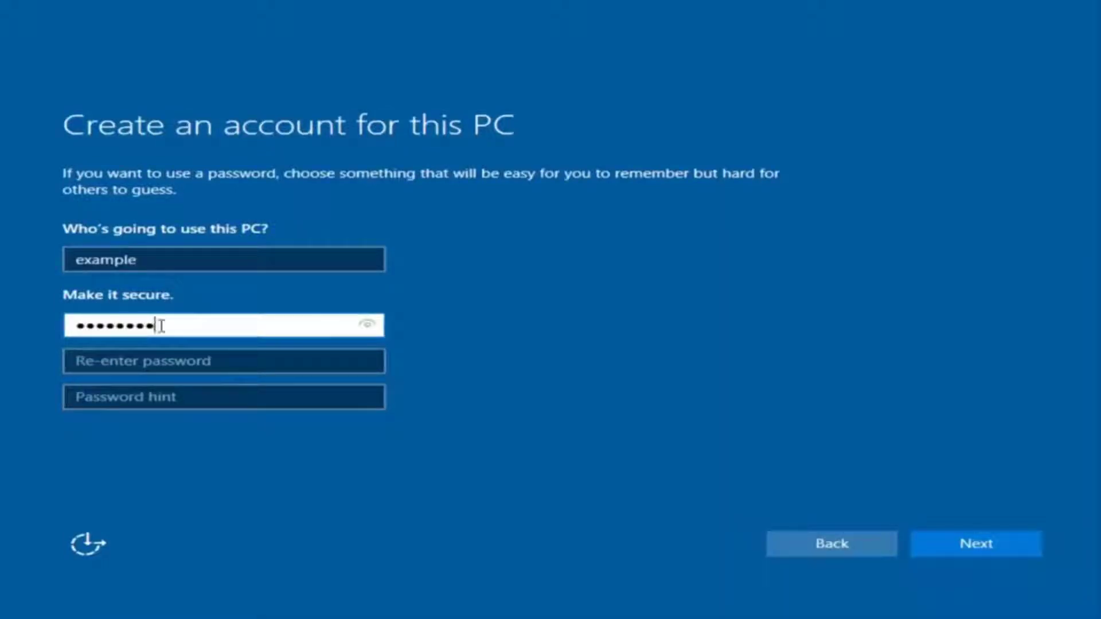
left_click(213, 362)
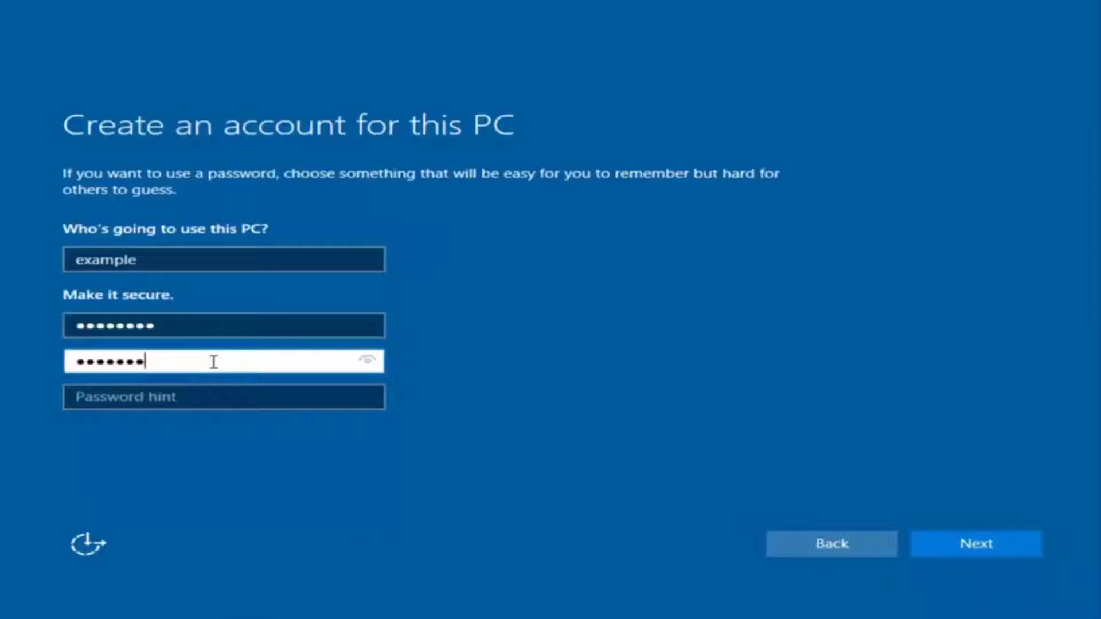
left_click(200, 399)
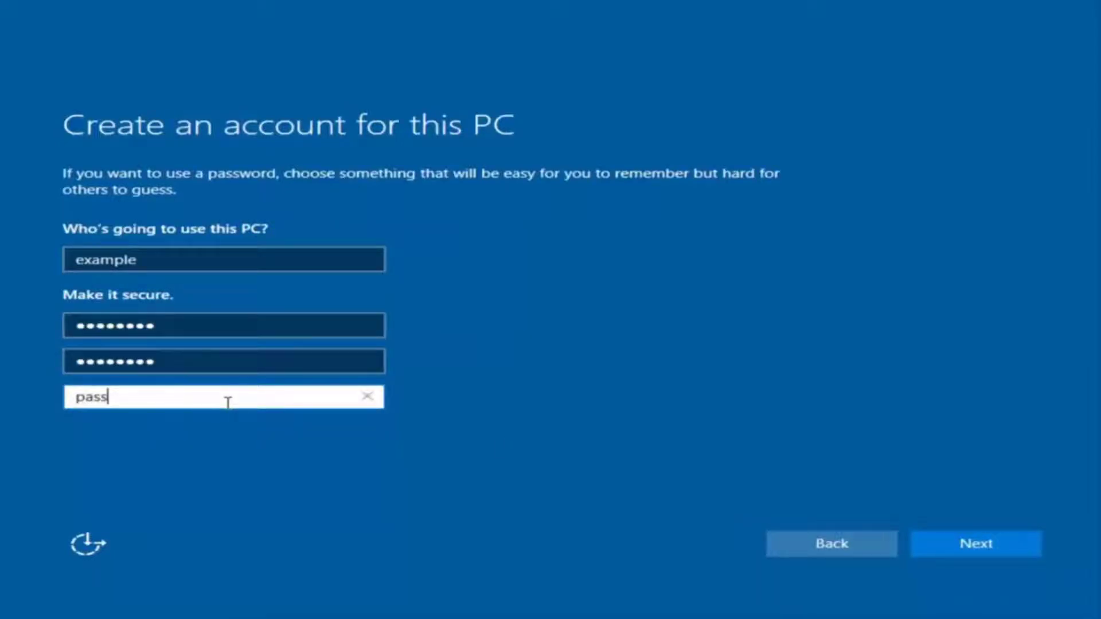
left_click(992, 551)
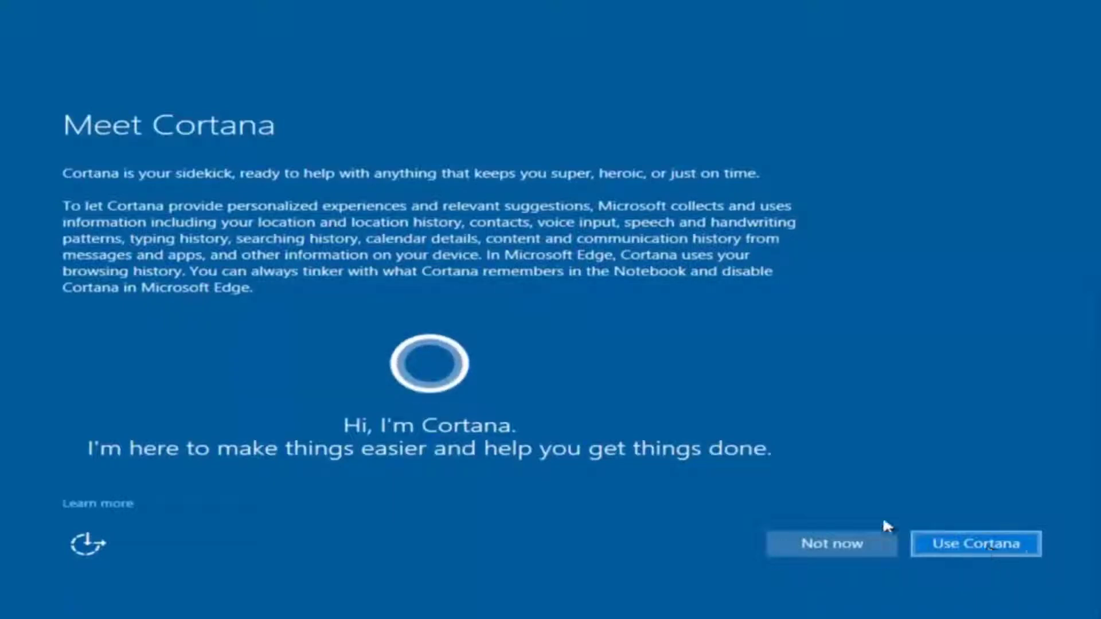
Decline setting up Cortana with 'Not now'.
left_click(807, 539)
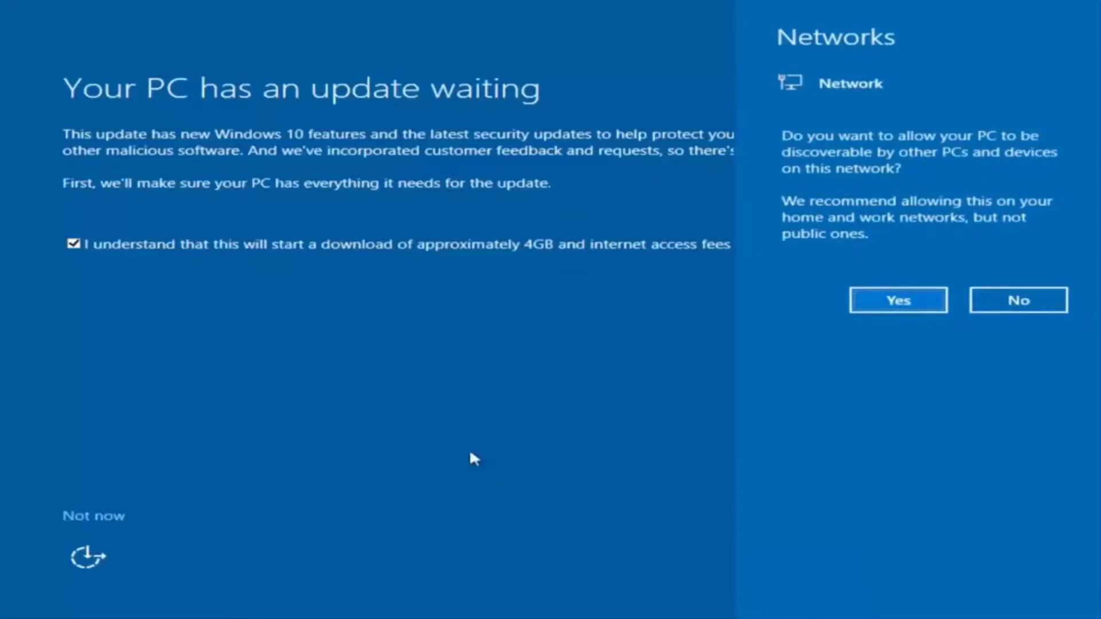
Answer the network discoverability prompt and postpone the pending update.
left_click(482, 450)
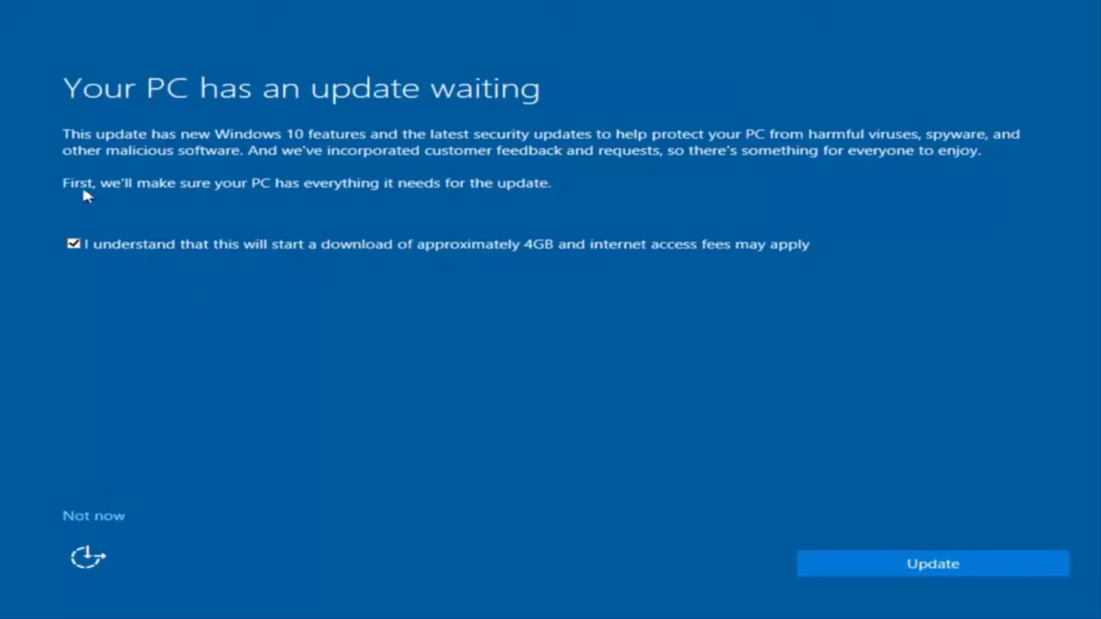
left_click(94, 517)
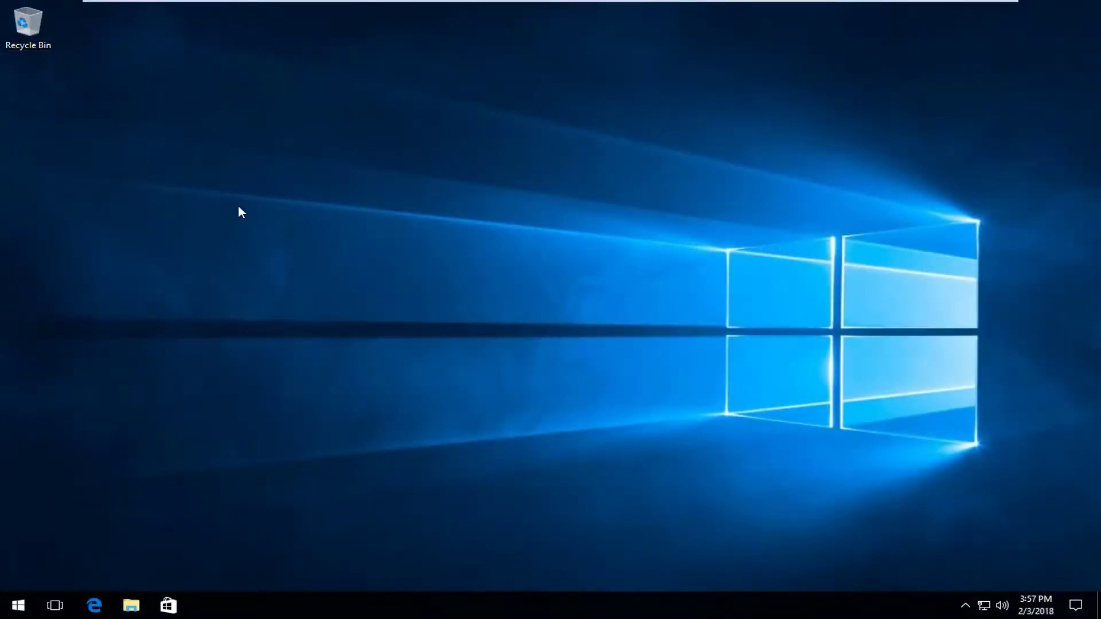